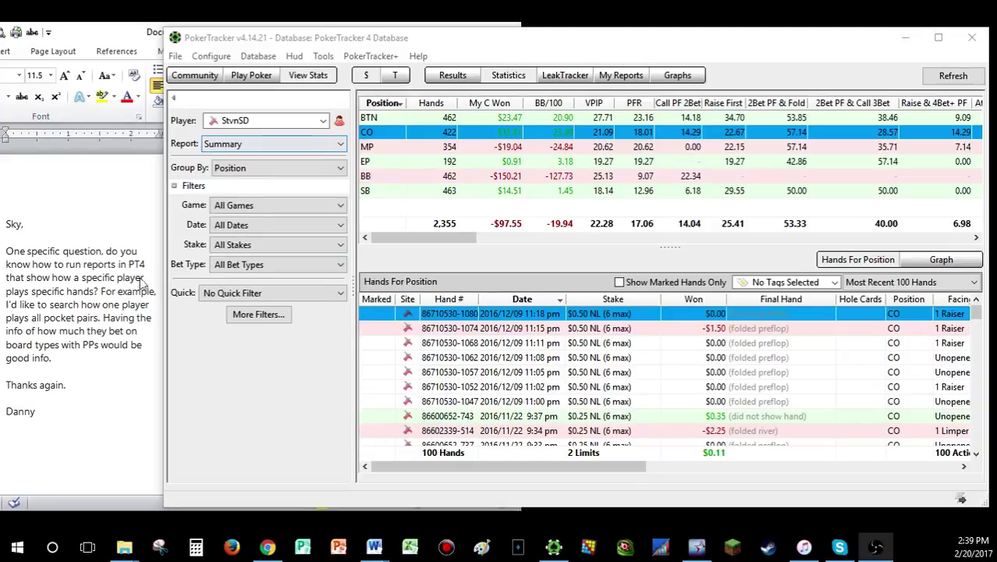
# - Open the Holdem hand range selection within the hand value filters for cash games
pyautogui.click(258, 313)
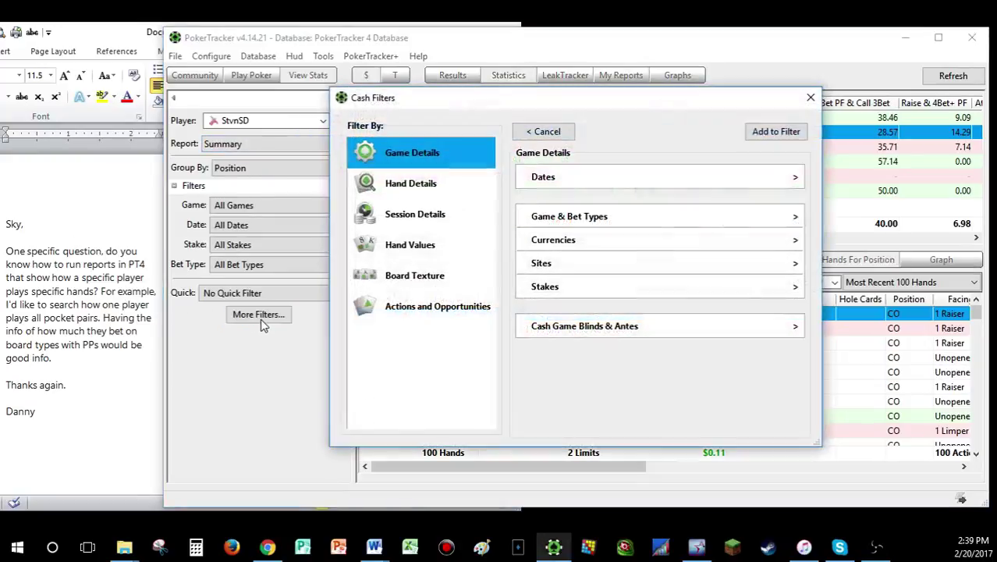
pyautogui.click(422, 245)
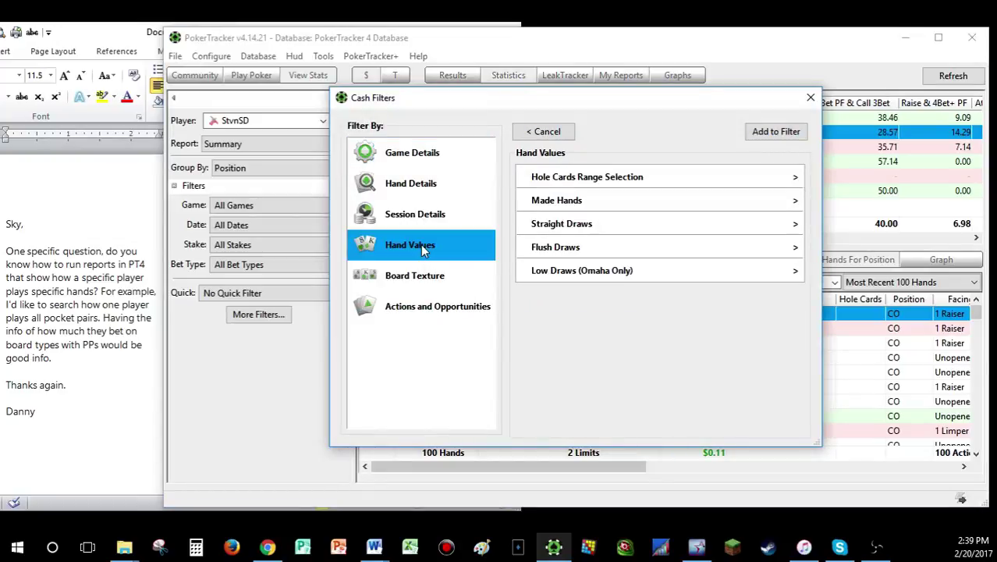
pyautogui.click(589, 178)
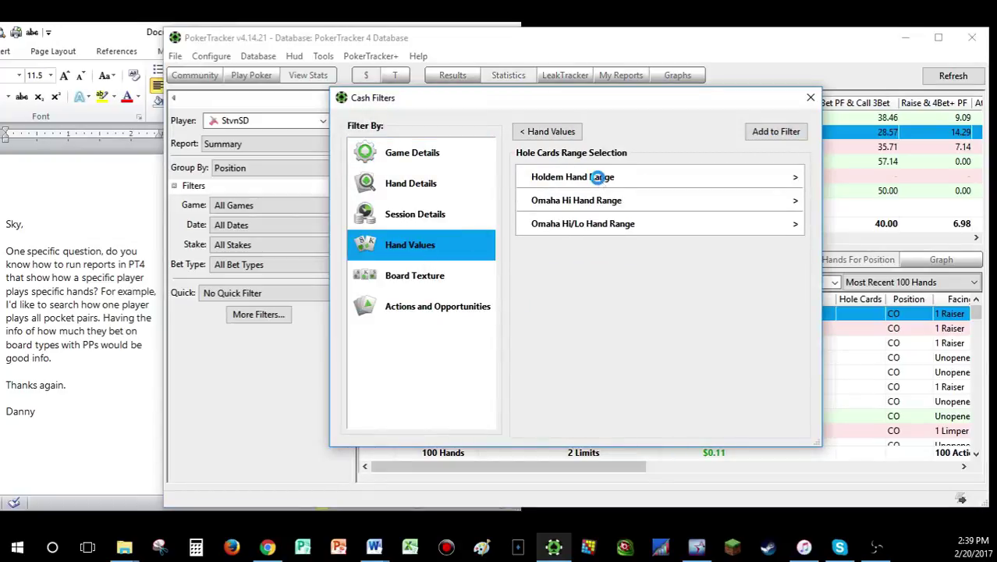
pyautogui.click(597, 178)
pyautogui.click(612, 217)
pyautogui.click(652, 234)
pyautogui.click(652, 252)
pyautogui.click(652, 234)
pyautogui.click(652, 251)
pyautogui.click(613, 218)
# - Select the whole group of pairs in the Holdem hand range, covering 22+
pyautogui.scroll(-3, 606, 305)
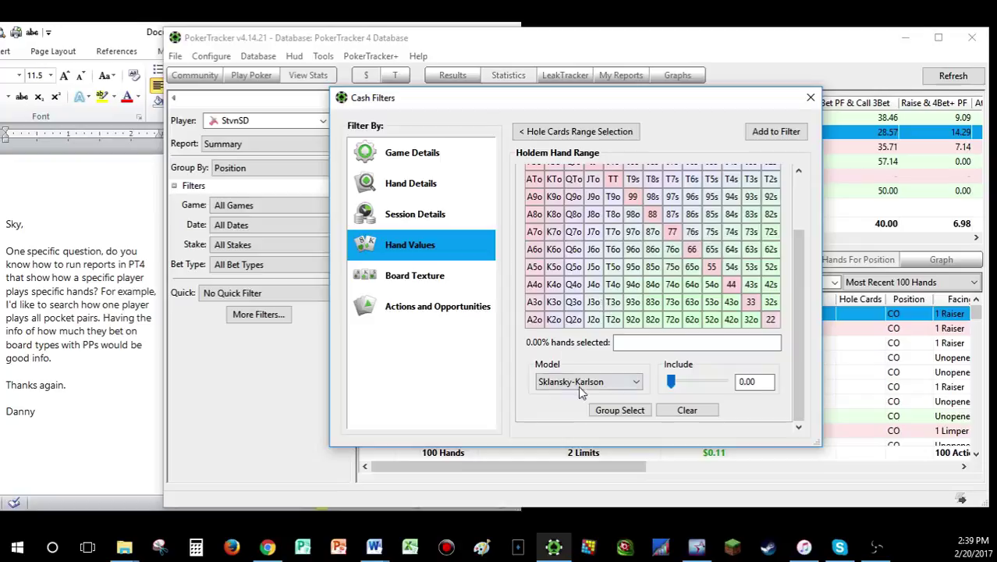
pyautogui.click(622, 412)
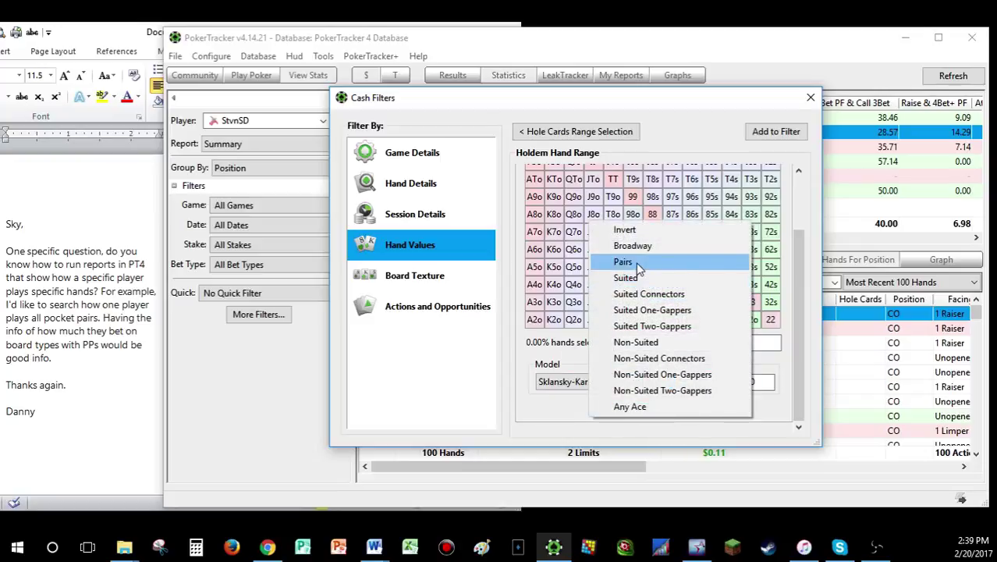
pyautogui.click(624, 259)
pyautogui.click(621, 411)
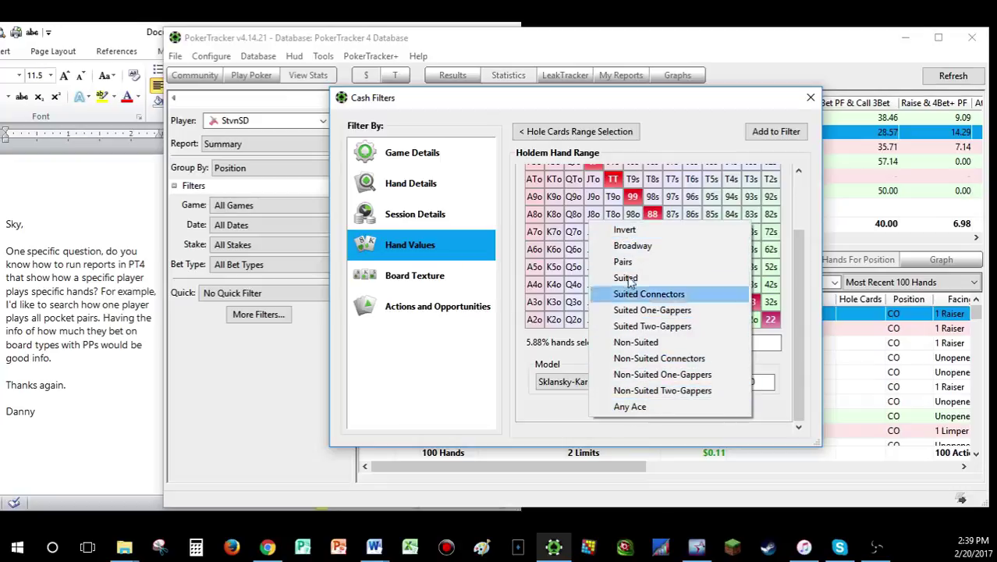
pyautogui.click(573, 437)
pyautogui.scroll(3, 687, 328)
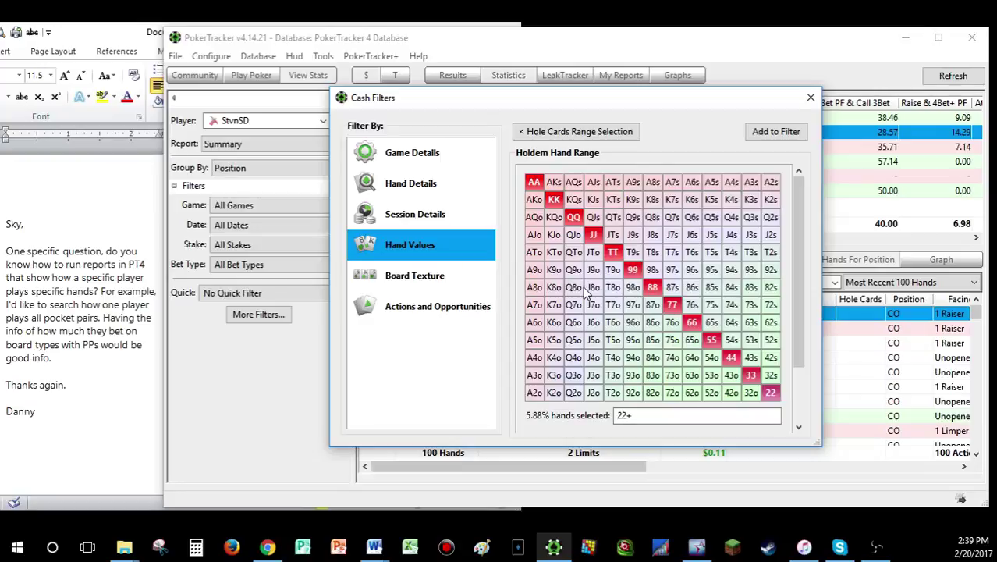
# - Add the pocket-pair range to the active filters and apply it to the position statistics
pyautogui.moveTo(663, 98); pyautogui.dragTo(839, 120)
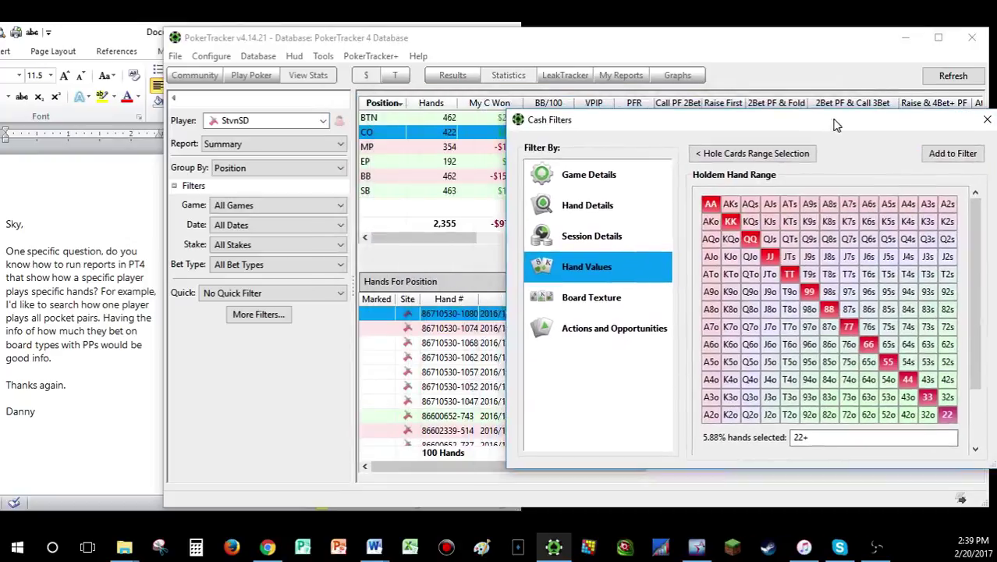
pyautogui.moveTo(637, 125); pyautogui.dragTo(475, 93)
pyautogui.click(776, 124)
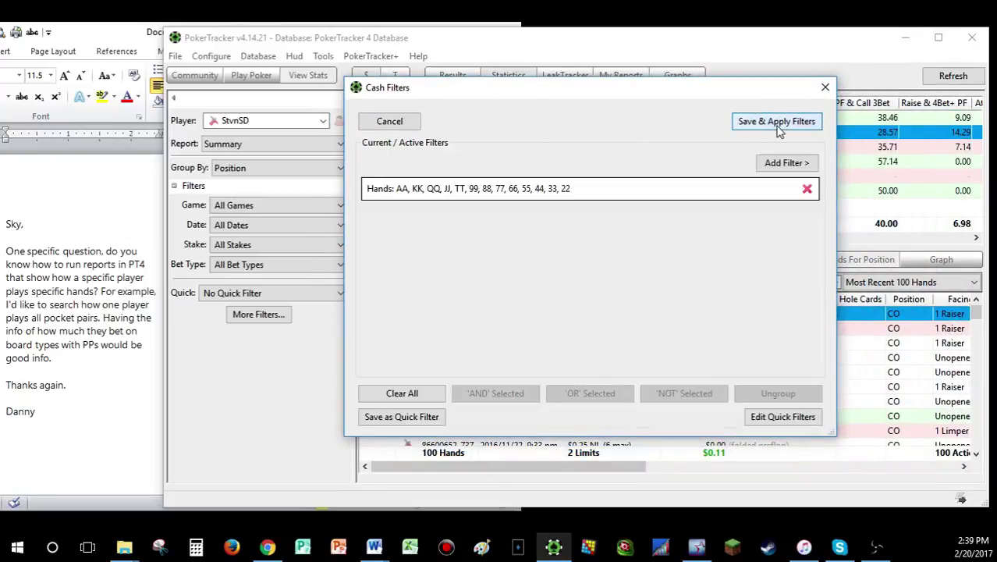
pyautogui.click(790, 125)
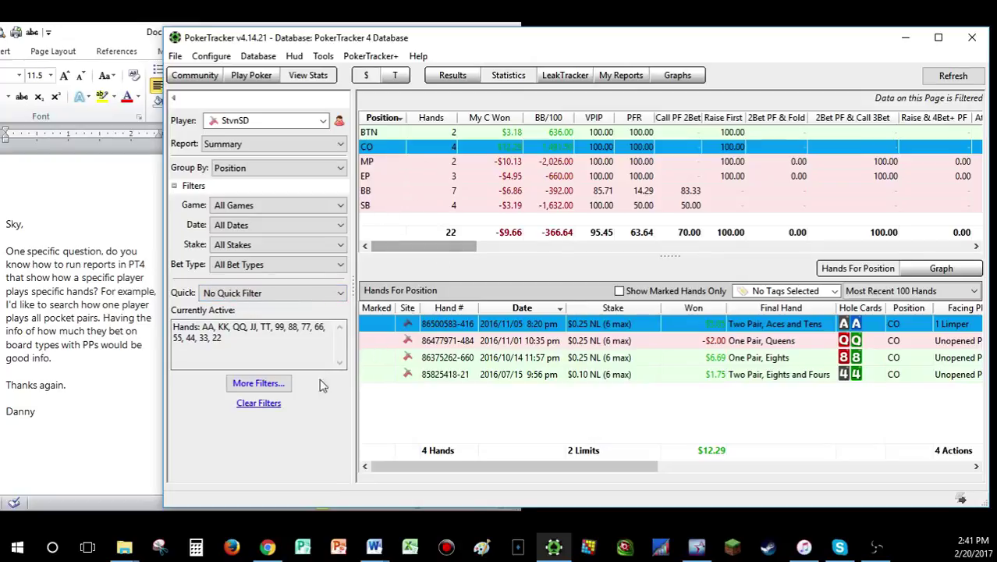
# - Start an additional cash filter and open the flop bet sizing options under actions and opportunities
pyautogui.click(274, 390)
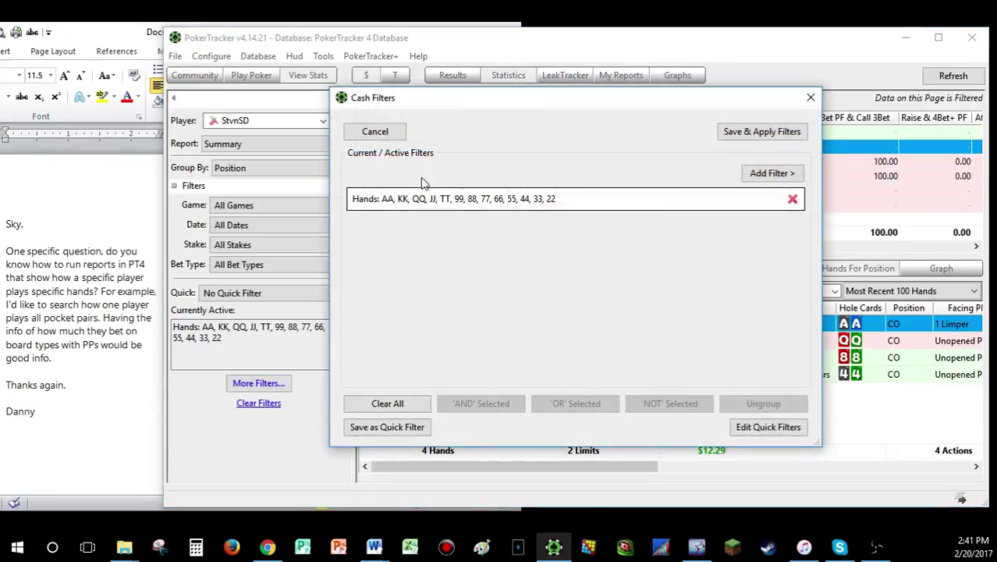
pyautogui.click(782, 175)
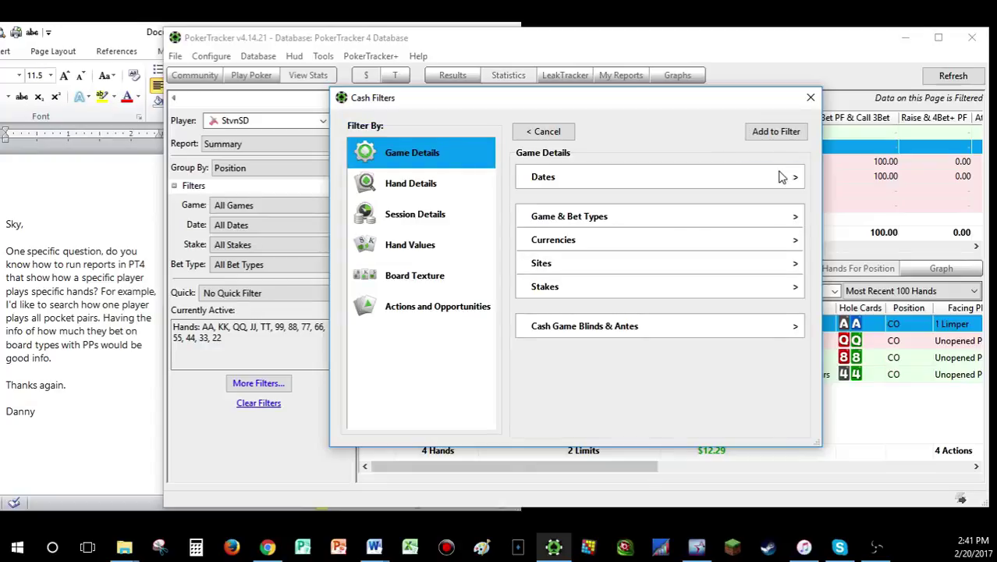
pyautogui.click(480, 307)
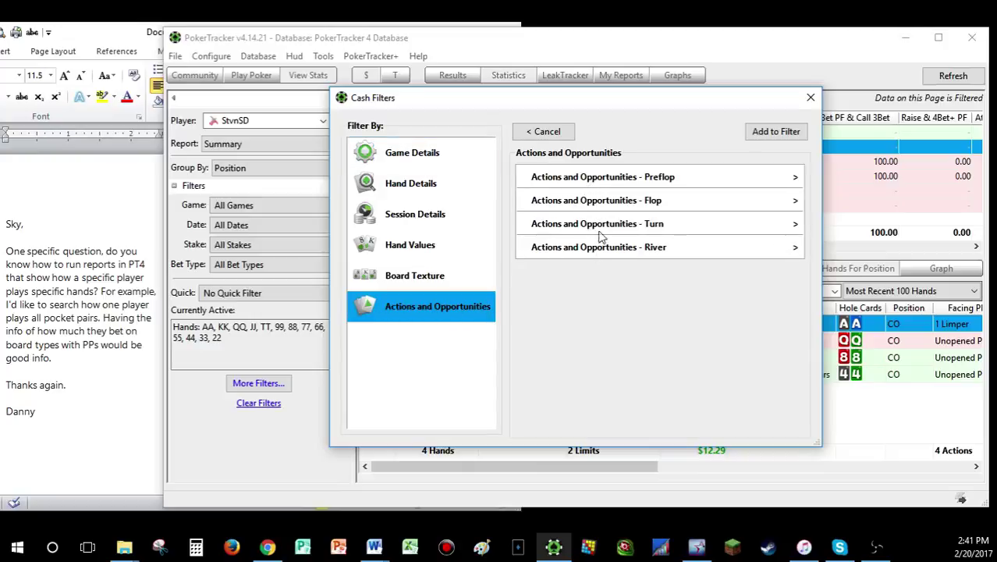
pyautogui.click(597, 205)
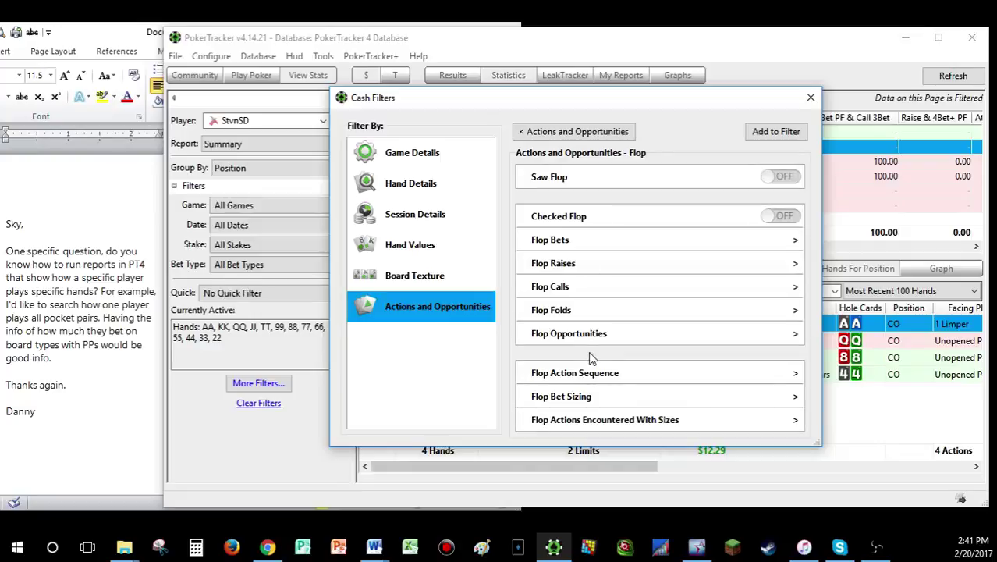
pyautogui.click(575, 395)
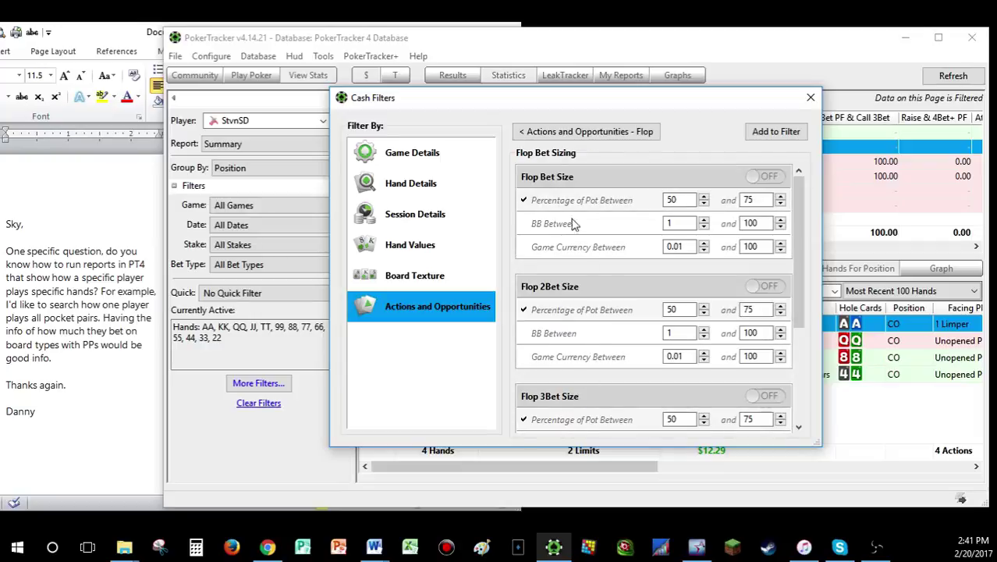
# - Turn on the flop bet size filter and set the percentage of pot between 0.01 and 65
pyautogui.click(754, 177)
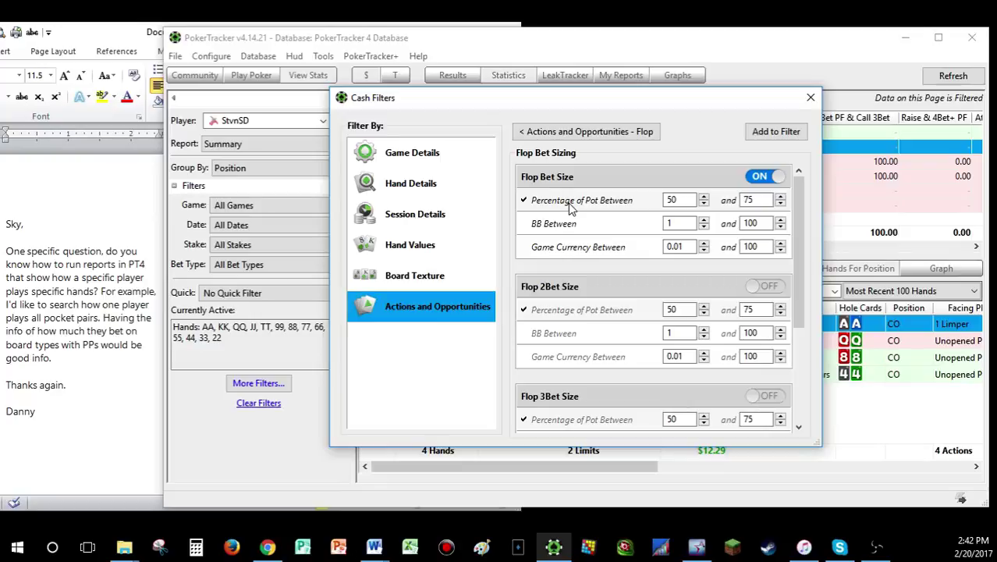
pyautogui.doubleClick(669, 201)
pyautogui.write('0.01')
pyautogui.press('Tab')
pyautogui.write('65')
# - Add the flop bet size condition to the pocket-pair filter and apply both to the report
pyautogui.moveTo(658, 106); pyautogui.dragTo(892, 212)
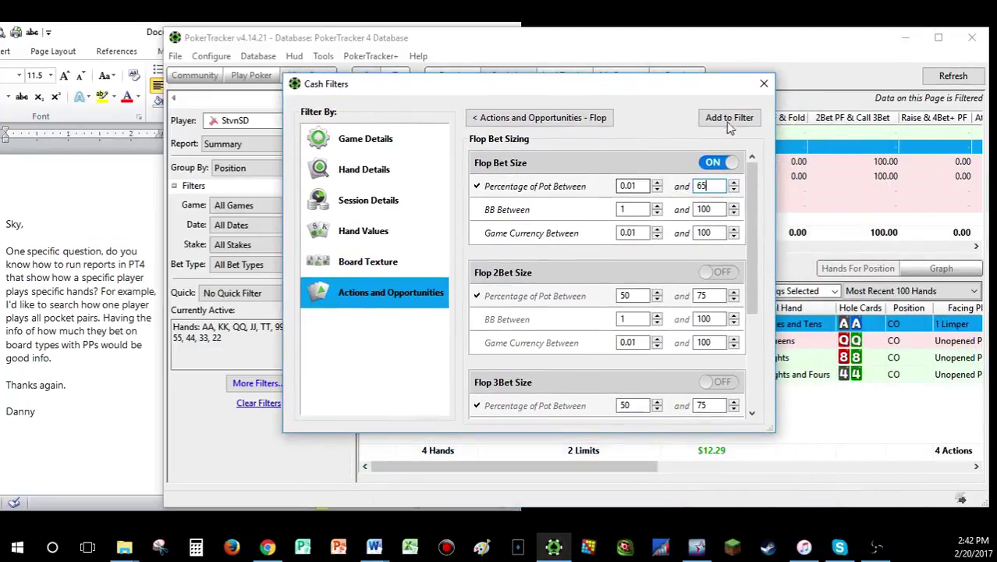
pyautogui.click(726, 117)
pyautogui.click(721, 121)
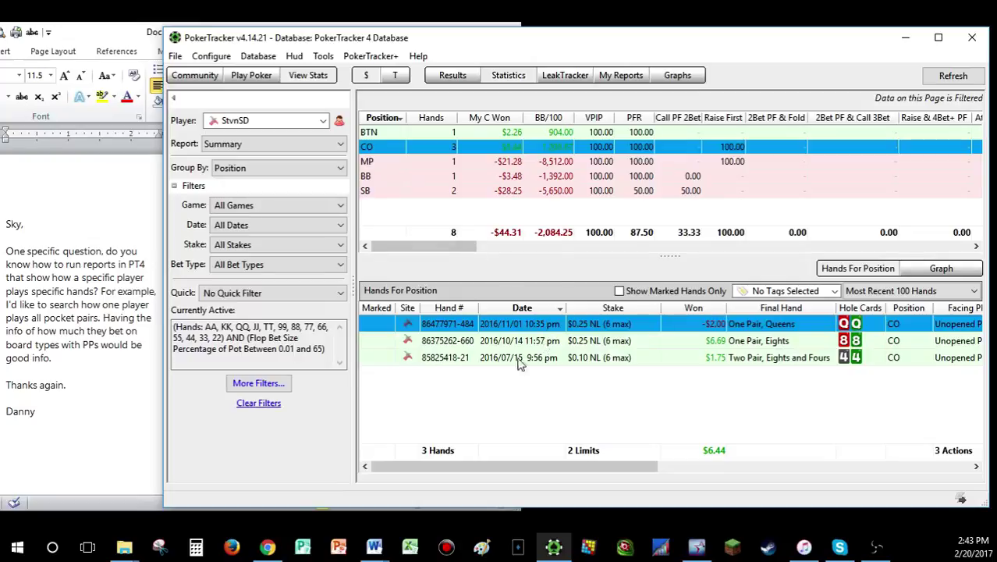
# - Check the filtered hands for MP, BB and SB, and open the playback of the SB pocket aces hand
pyautogui.click(506, 163)
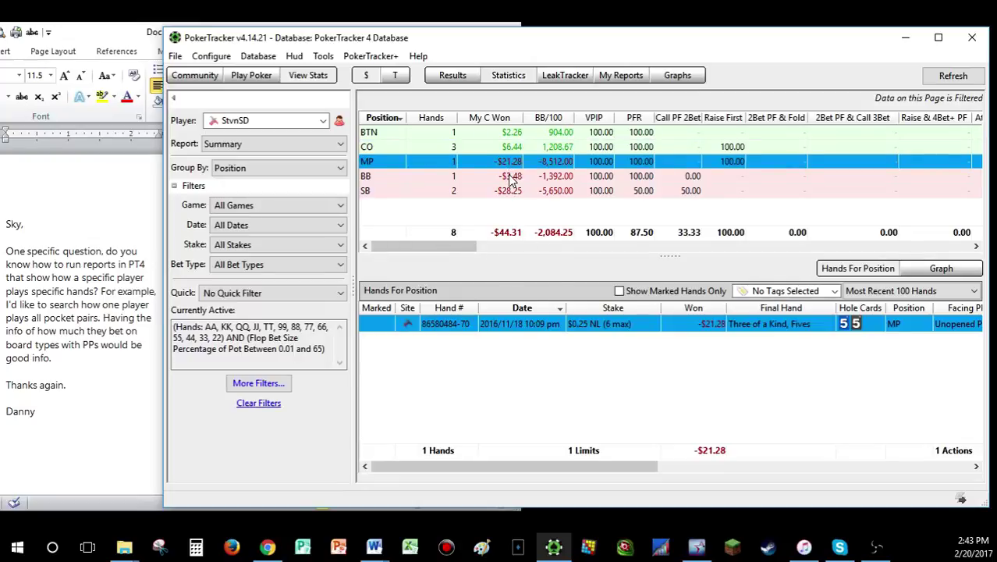
pyautogui.click(511, 178)
pyautogui.click(514, 192)
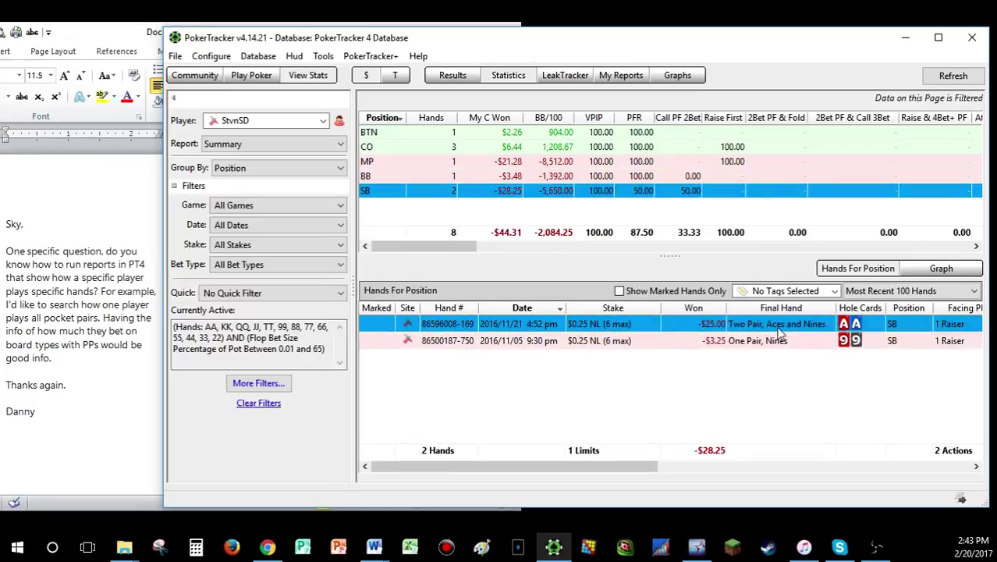
pyautogui.doubleClick(700, 331)
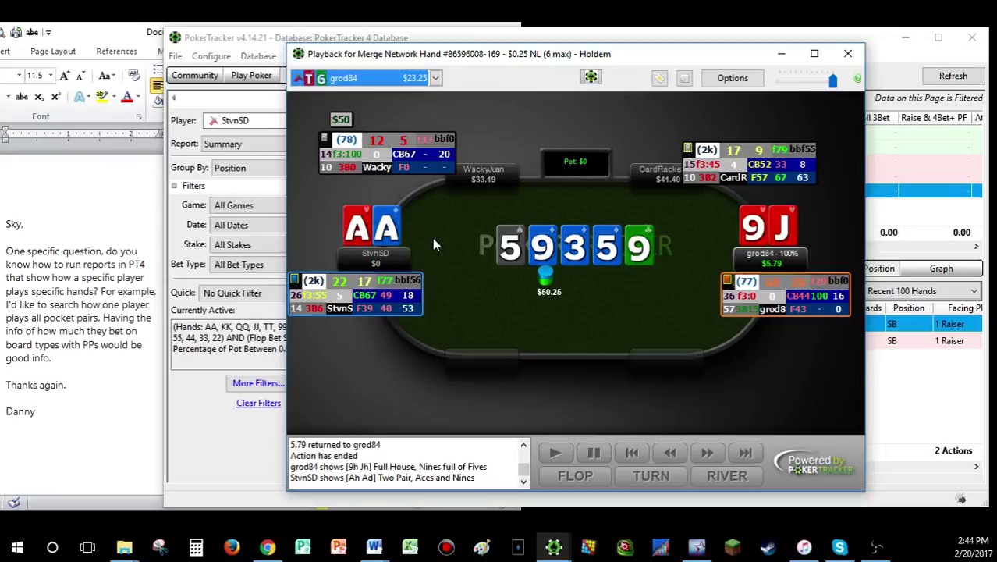
# - Step the pocket aces playback back from the showdown to the turn, examine the betting, and close the replayer
pyautogui.scroll(4, 432, 238)
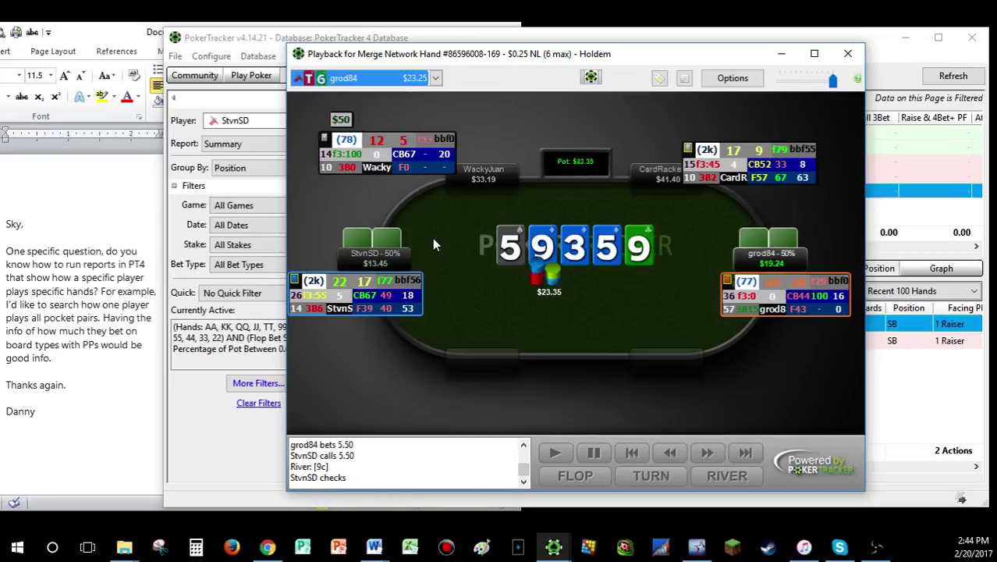
pyautogui.scroll(1, 432, 238)
pyautogui.scroll(-1, 432, 238)
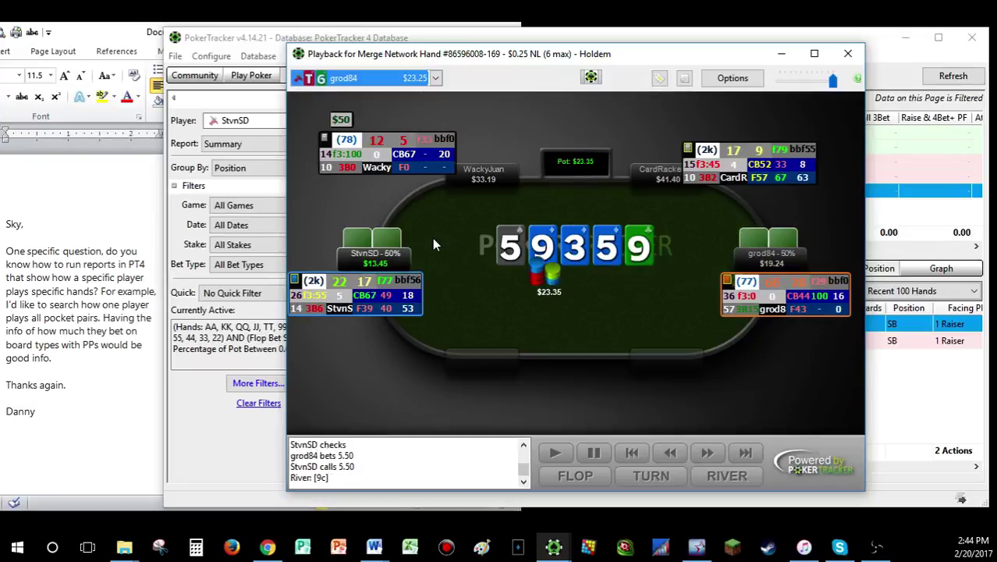
pyautogui.scroll(2, 432, 237)
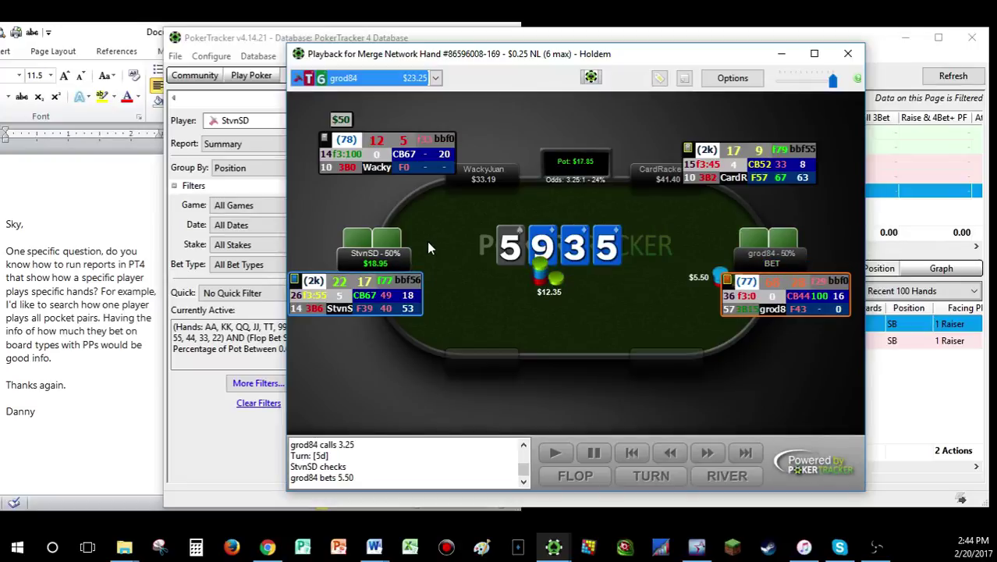
pyautogui.scroll(2, 437, 247)
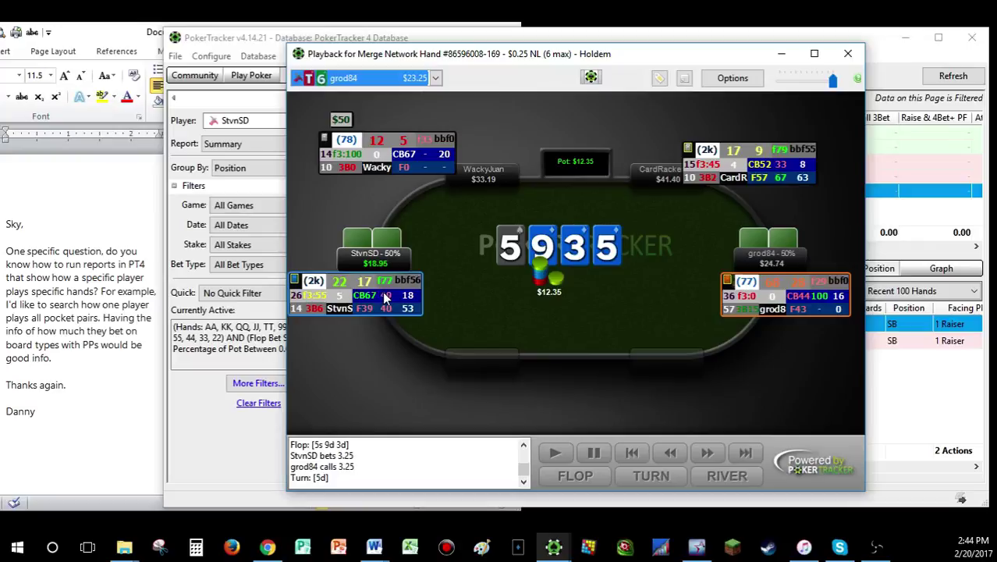
pyautogui.moveTo(387, 304)
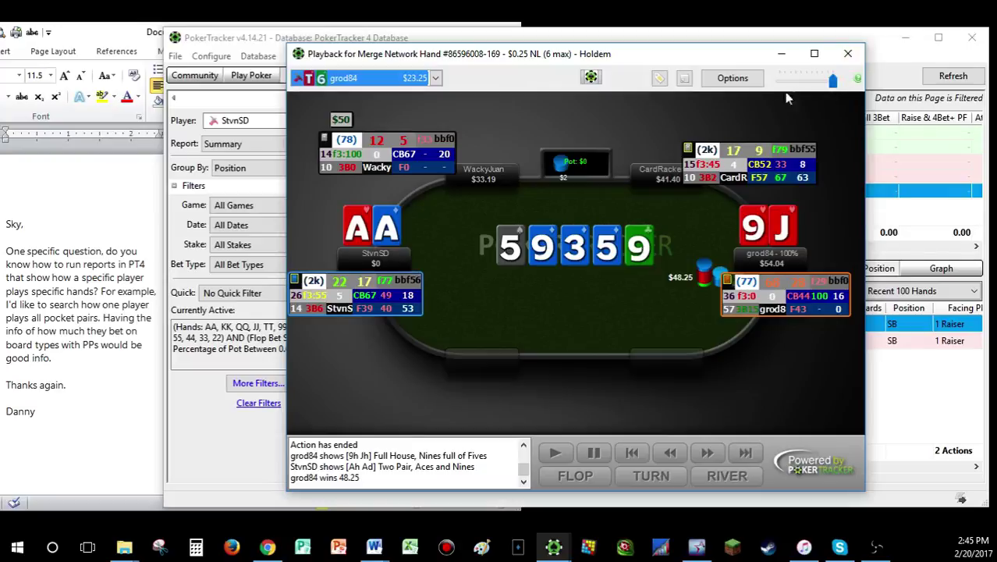
pyautogui.click(849, 54)
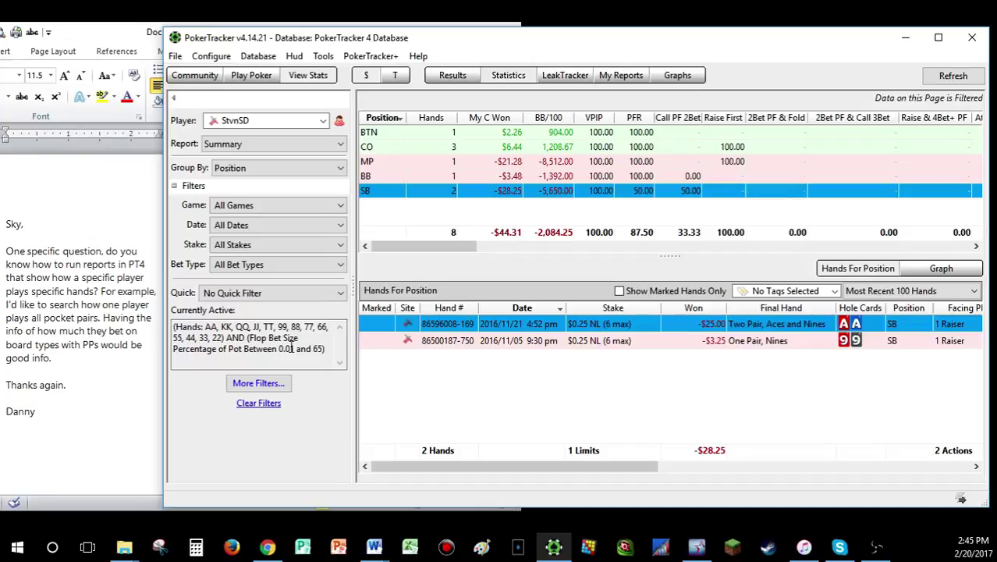
# - Remove the flop bet size condition from the active filters and reopen the flop bet sizing options for a new filter
pyautogui.click(259, 384)
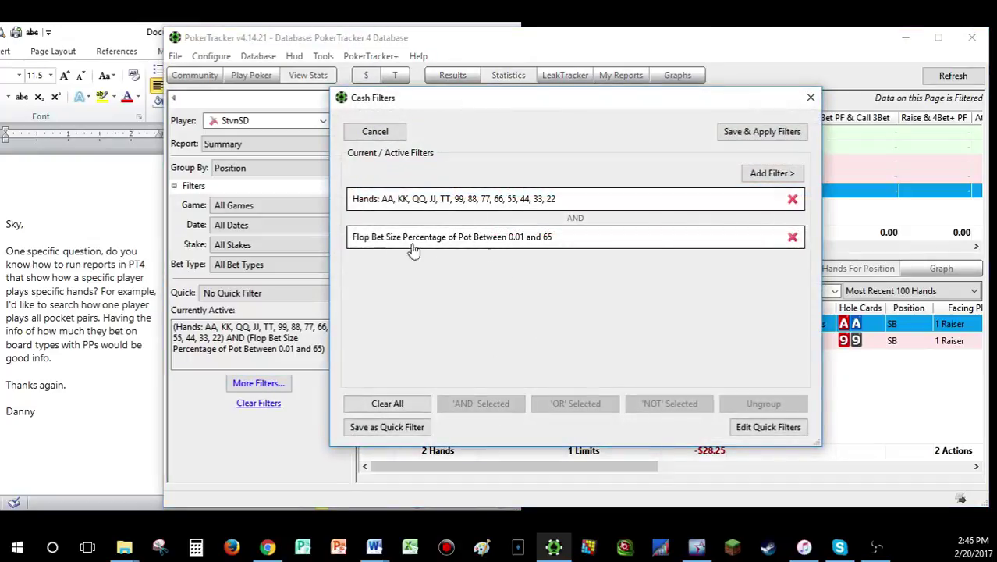
pyautogui.click(791, 234)
pyautogui.click(773, 174)
pyautogui.click(466, 311)
pyautogui.click(573, 201)
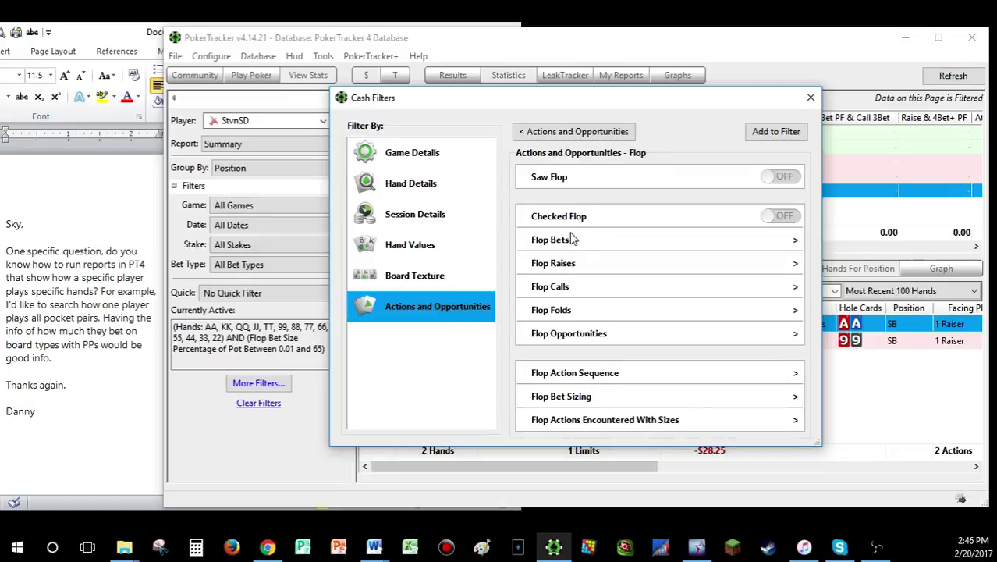
pyautogui.click(583, 395)
# - Filter for flop bet sizes between 66 and 100 percent of pot and apply the condition together with the pocket-pair range
pyautogui.doubleClick(672, 199)
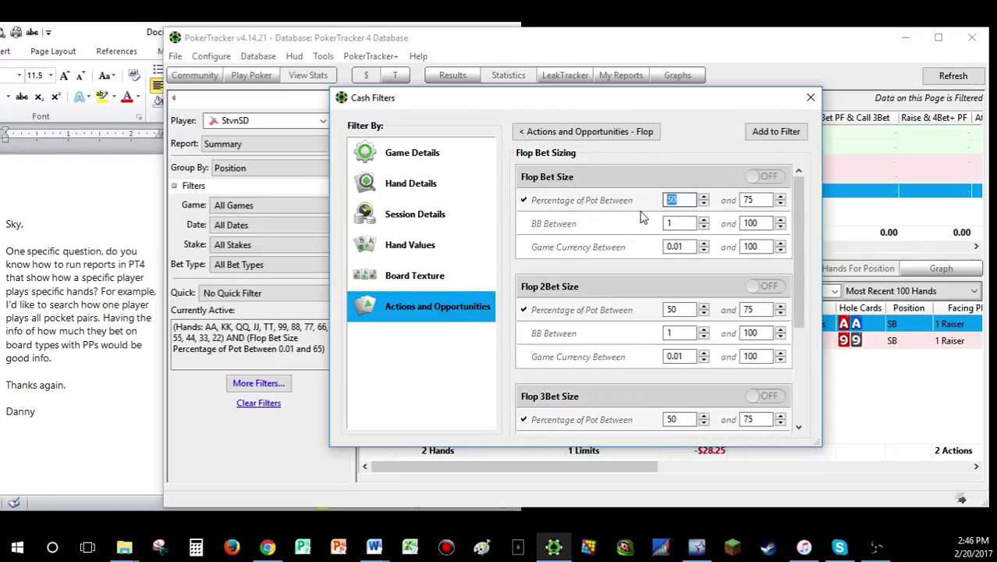
pyautogui.write('66')
pyautogui.click(759, 178)
pyautogui.doubleClick(748, 200)
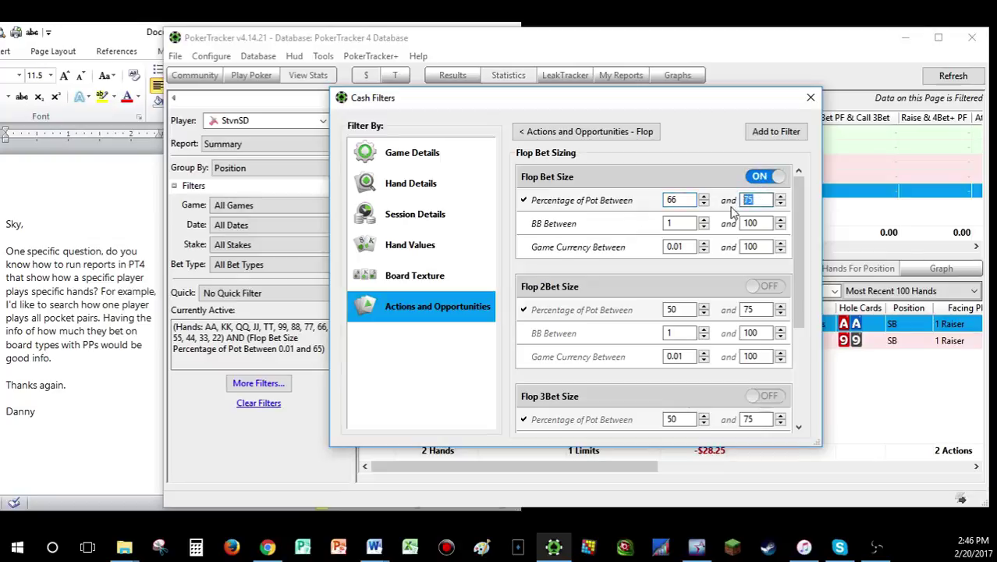
pyautogui.write('100')
pyautogui.click(786, 132)
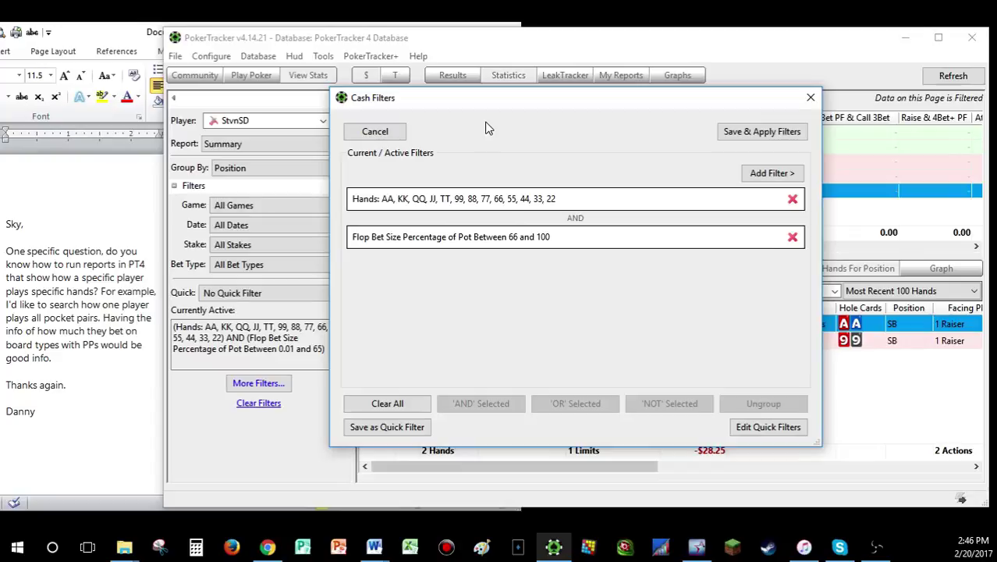
pyautogui.click(761, 131)
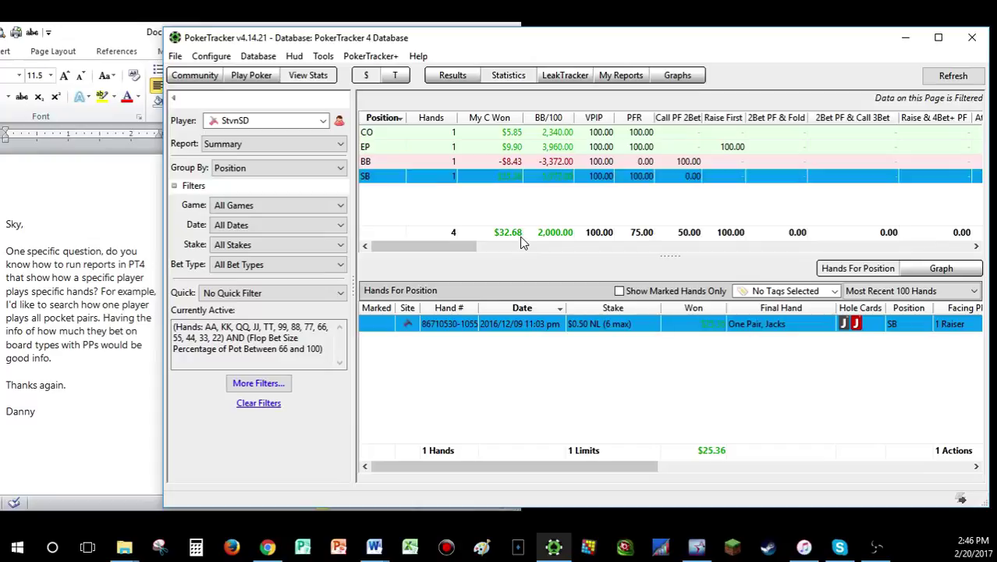
# - Show the filtered hands for the BB position and open the playback of the pocket nines hand
pyautogui.click(507, 162)
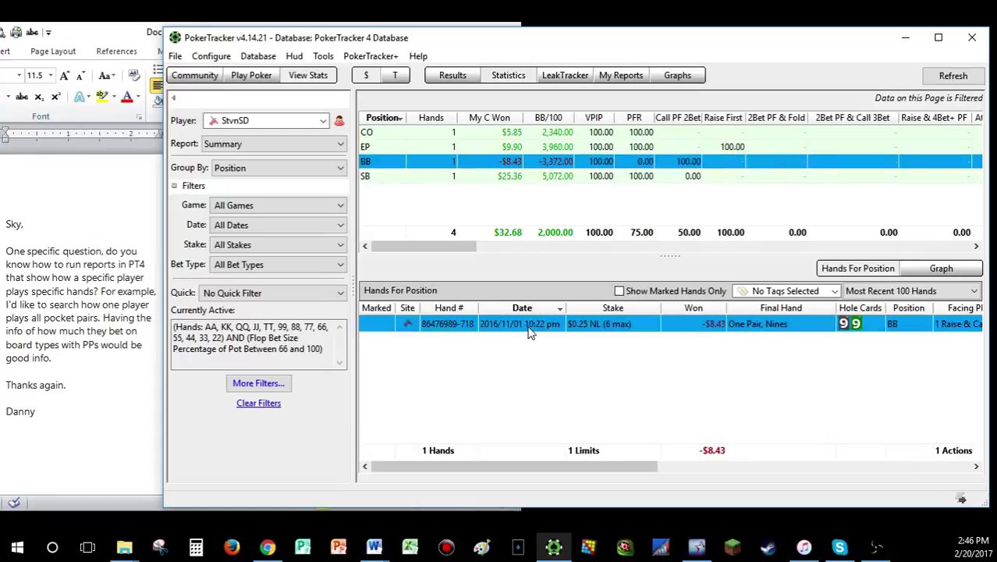
pyautogui.doubleClick(704, 326)
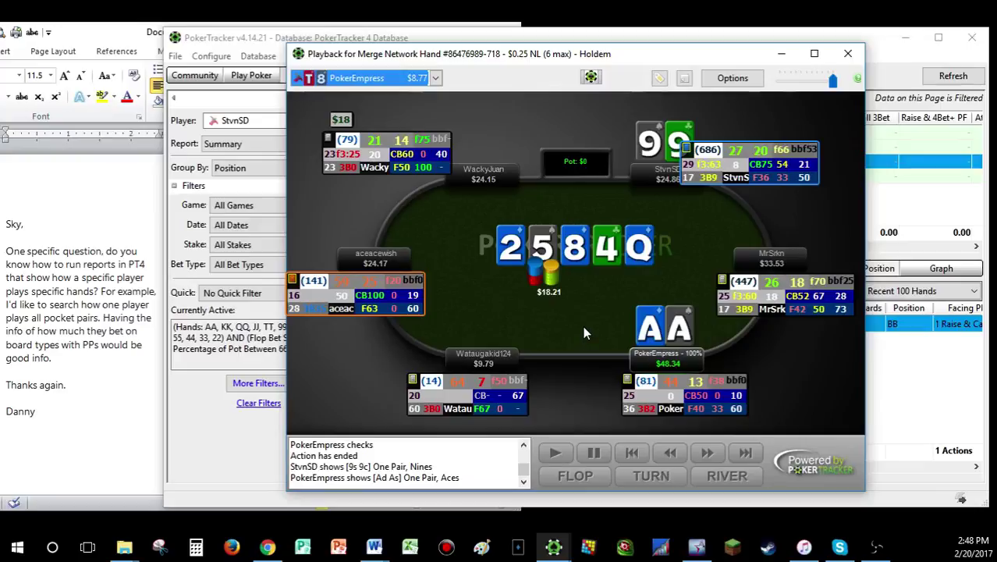
# - Step the pocket nines playback back to the river checks, examine the player's table stats, and close the replayer
pyautogui.scroll(4, 582, 325)
pyautogui.scroll(2, 583, 325)
pyautogui.scroll(-1, 583, 326)
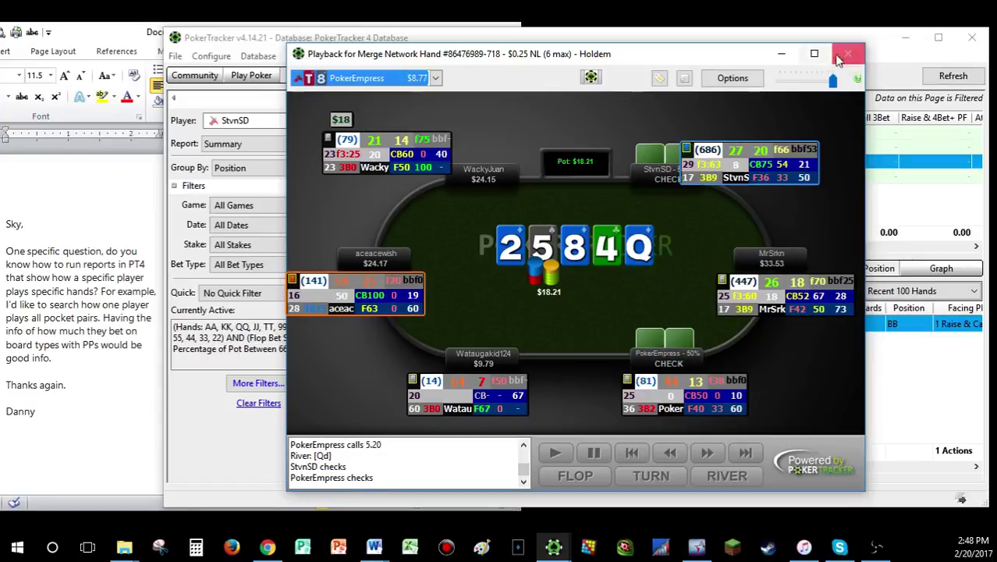
pyautogui.moveTo(503, 60); pyautogui.dragTo(734, 66)
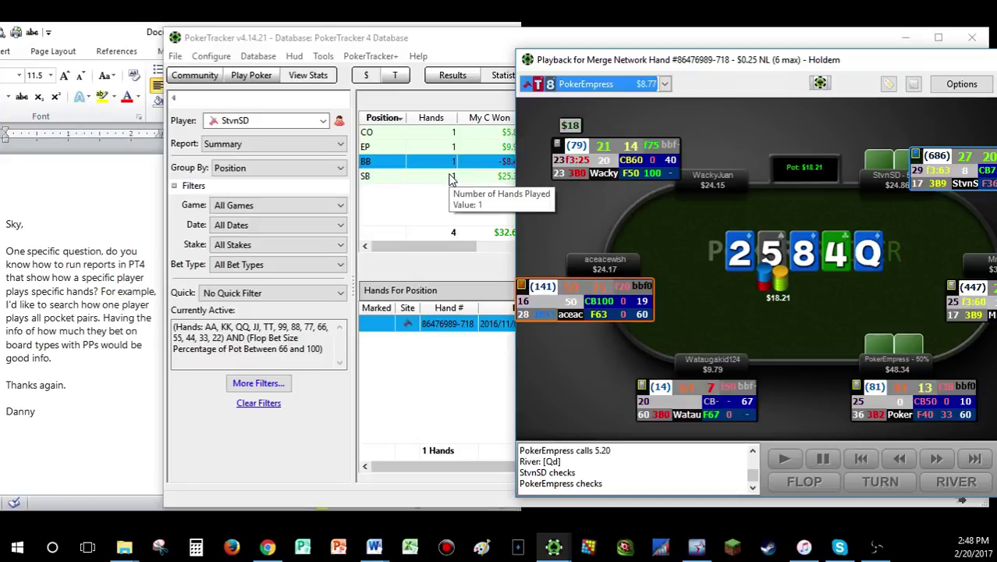
pyautogui.moveTo(737, 61); pyautogui.dragTo(554, 59)
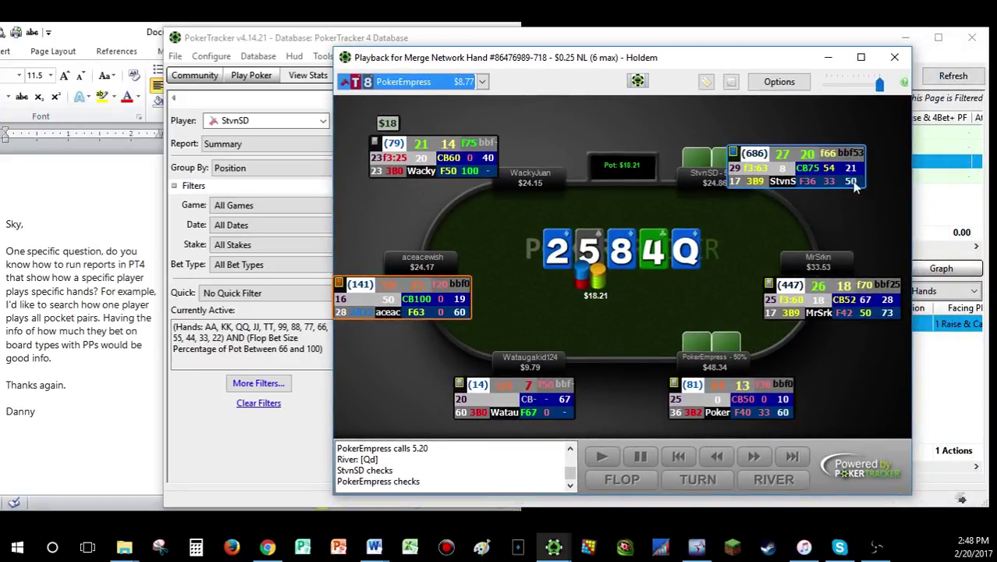
pyautogui.moveTo(853, 181)
pyautogui.click(268, 74)
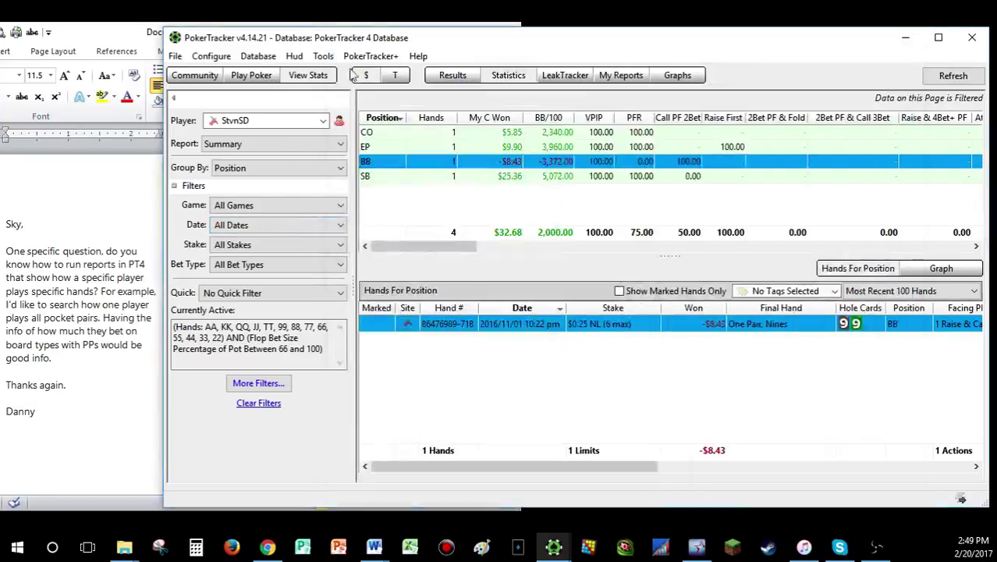
# - Remove the flop bet size condition from the active filters and open the Board Texture options for the turn card
pyautogui.click(258, 383)
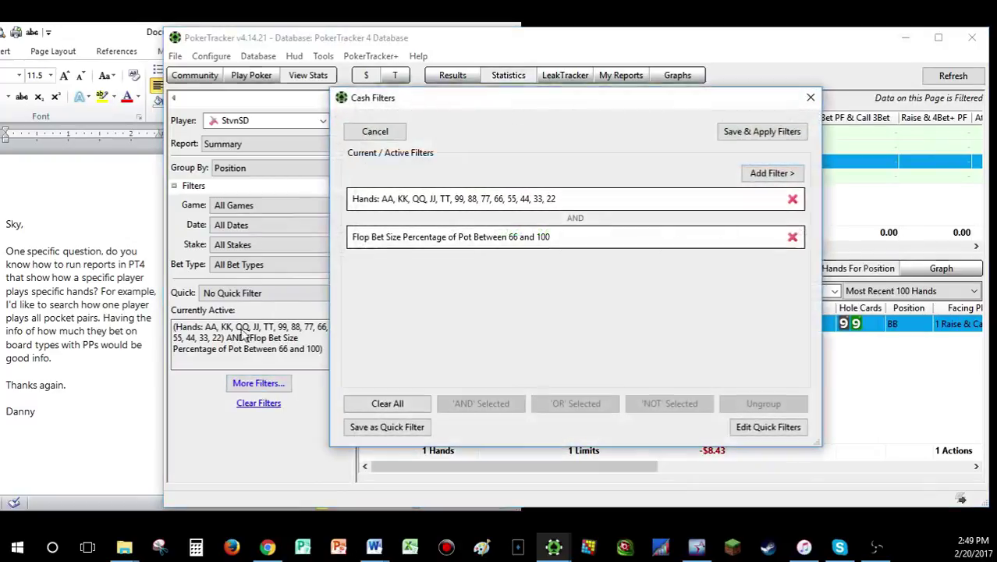
pyautogui.click(792, 238)
pyautogui.click(773, 173)
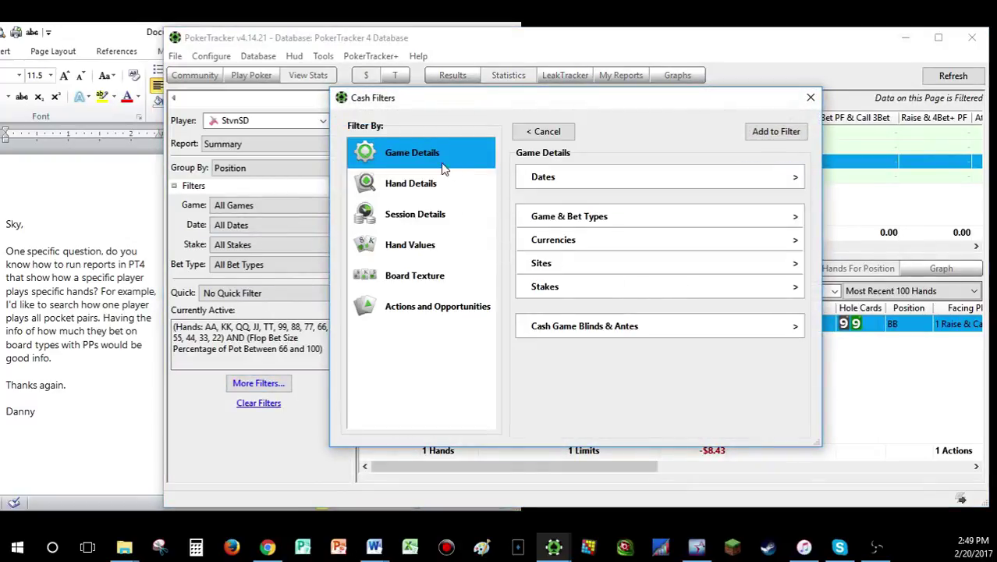
pyautogui.click(414, 273)
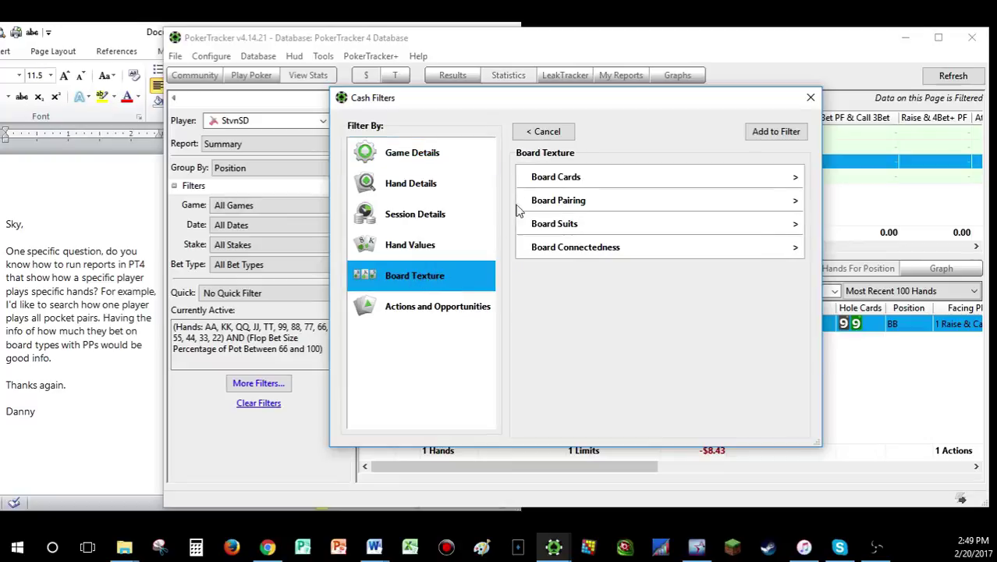
pyautogui.click(544, 178)
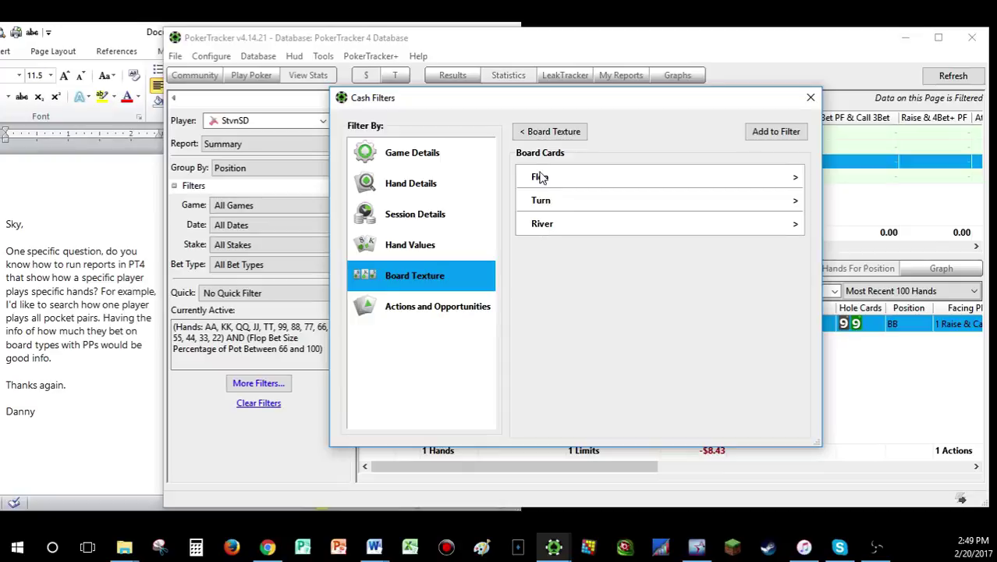
pyautogui.click(538, 201)
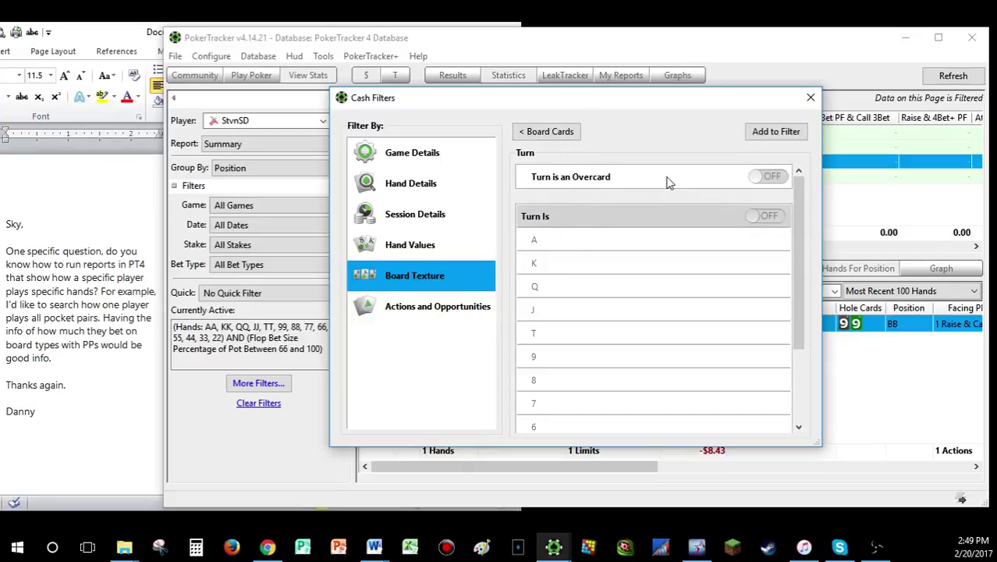
# - Filter for turns that are an overcard and an ace, and apply the condition together with the pocket-pair range
pyautogui.click(762, 178)
pyautogui.click(555, 265)
pyautogui.scroll(-3, 652, 308)
pyautogui.scroll(3, 652, 310)
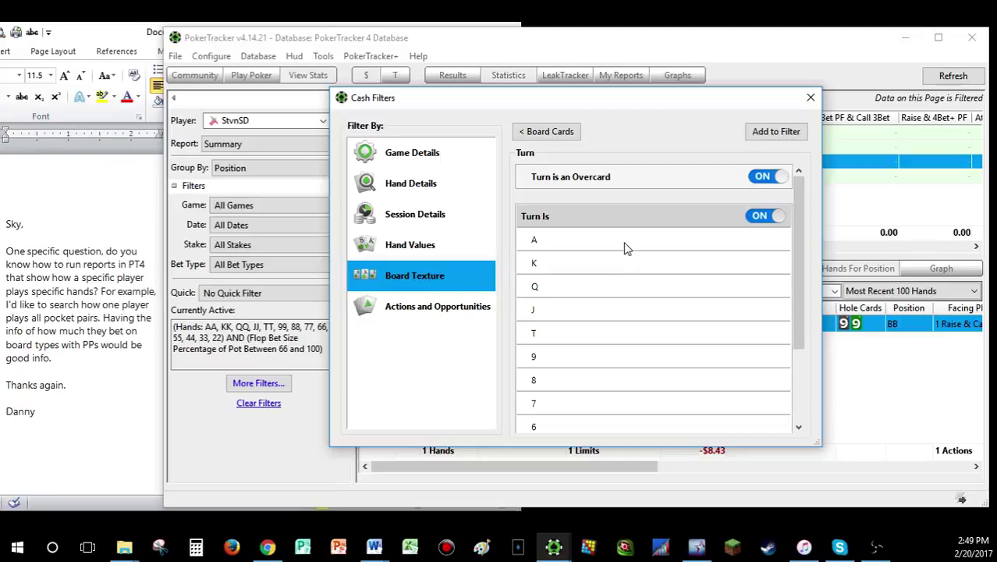
pyautogui.click(724, 245)
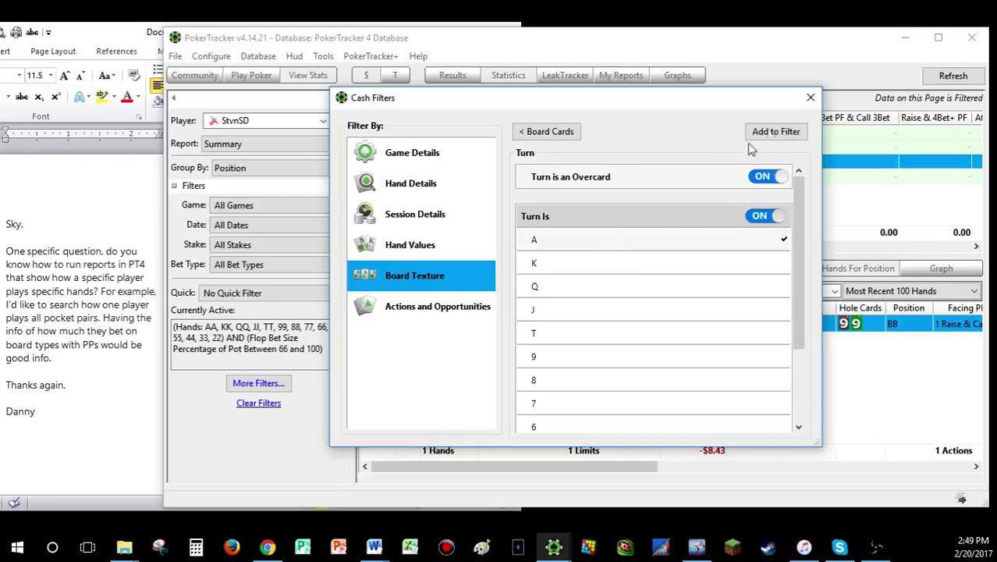
pyautogui.click(775, 133)
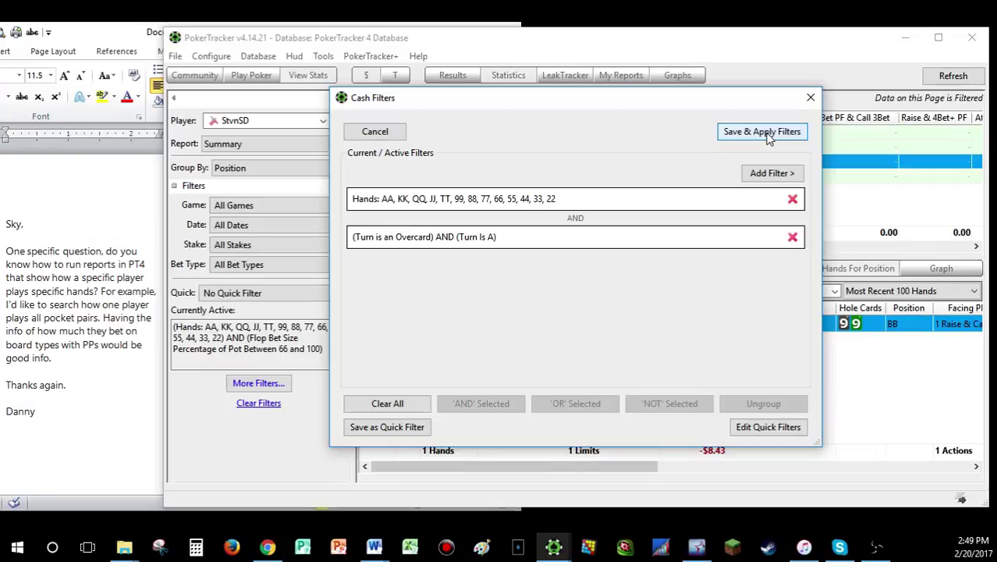
pyautogui.click(763, 132)
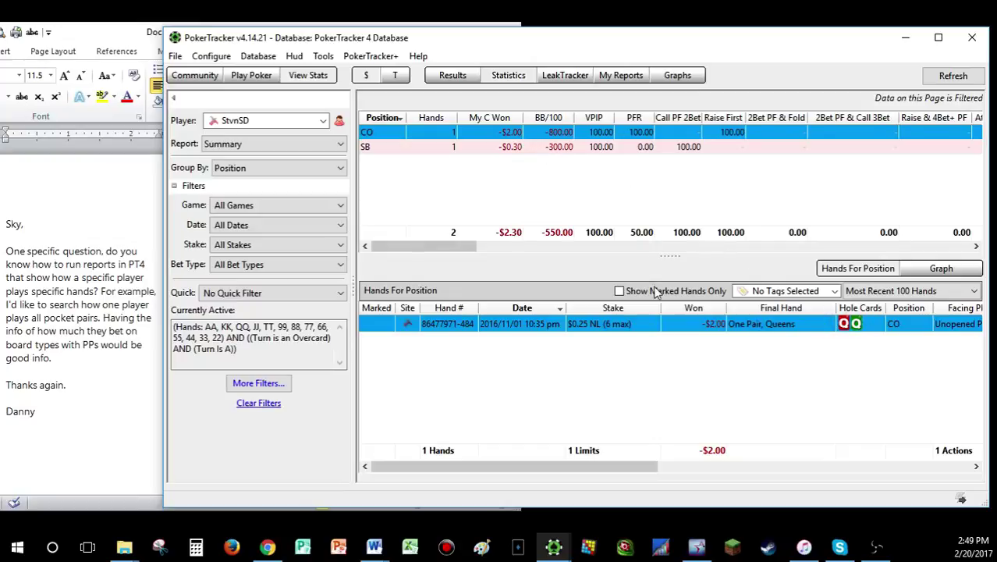
# - Play back the CO pocket queens hand to the turn, reveal the hole cards, and examine the opponent's Fold to T CBet and CBet Flop stats
pyautogui.doubleClick(624, 326)
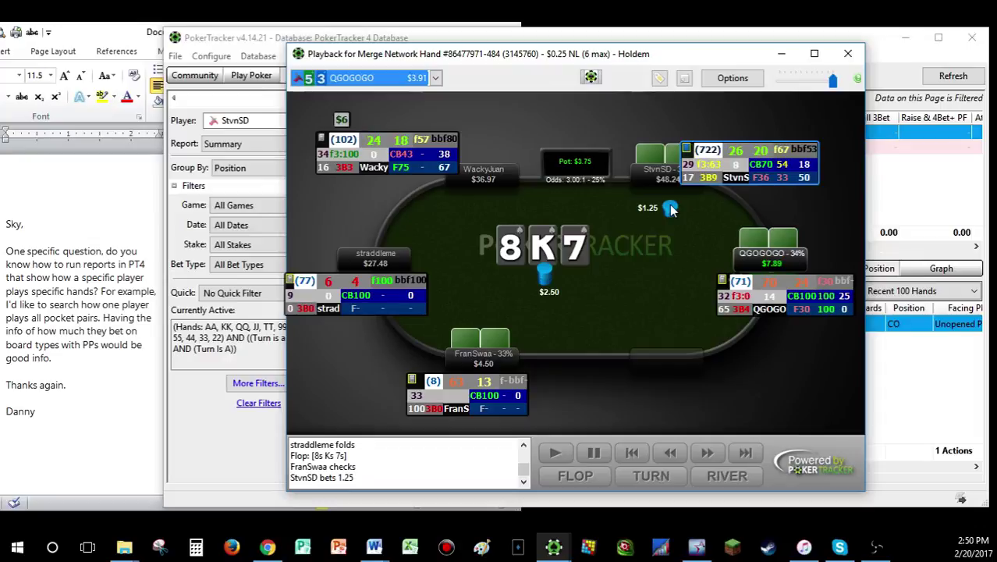
pyautogui.click(661, 162)
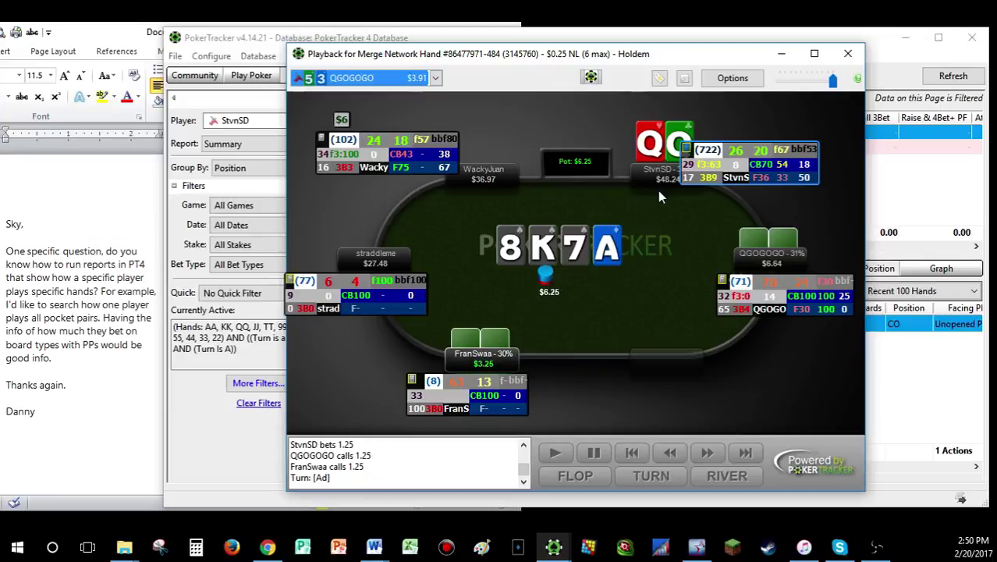
pyautogui.moveTo(697, 156)
pyautogui.moveTo(826, 312)
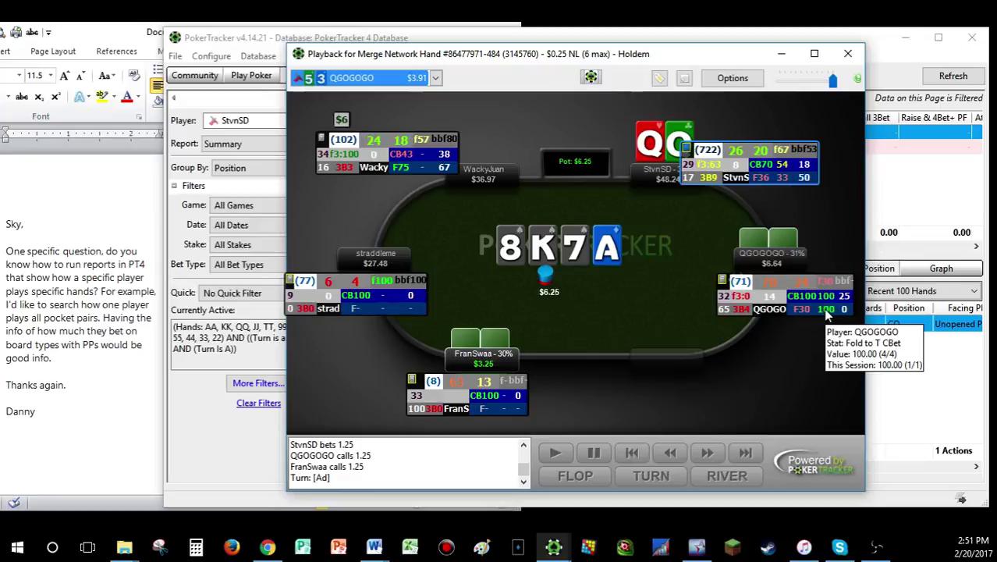
pyautogui.moveTo(792, 297)
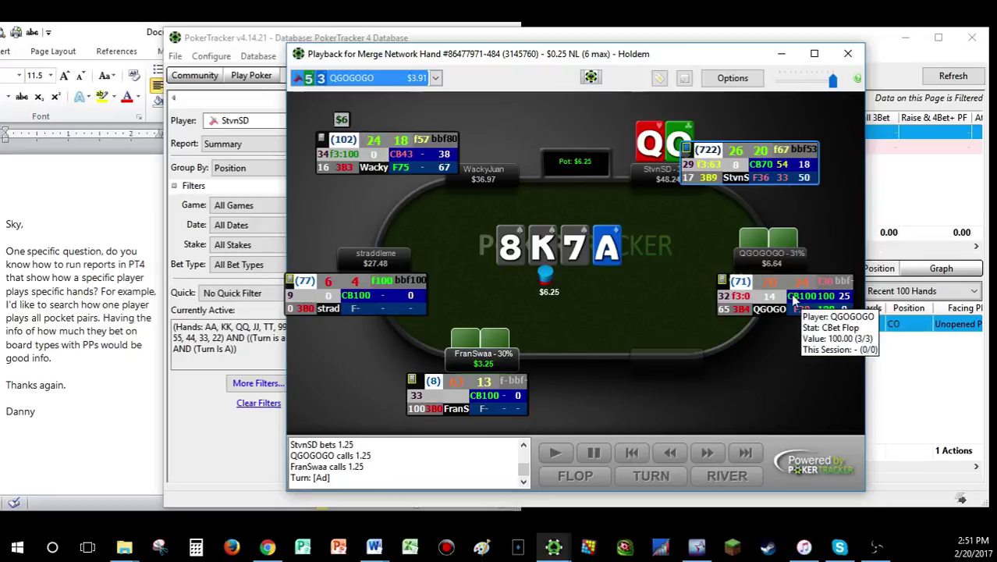